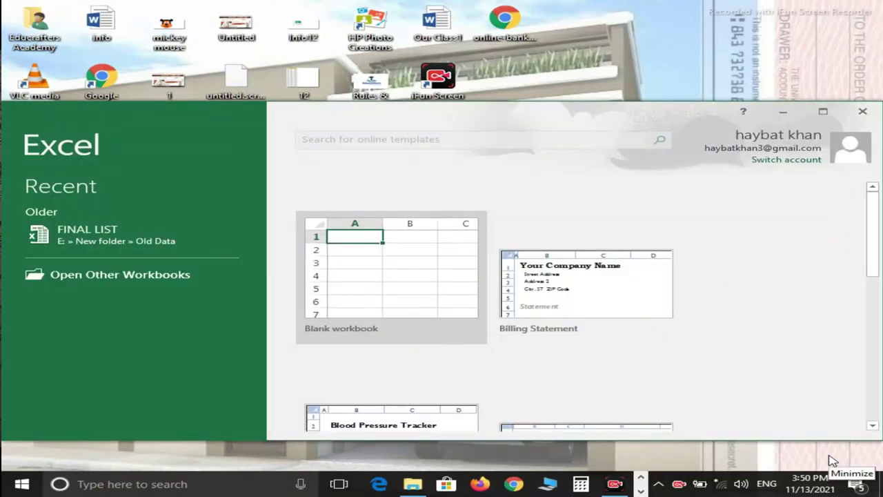
Open a new blank workbook, Book1, and maximize its window
{"action": "left_click", "coordinate": [376, 277]}
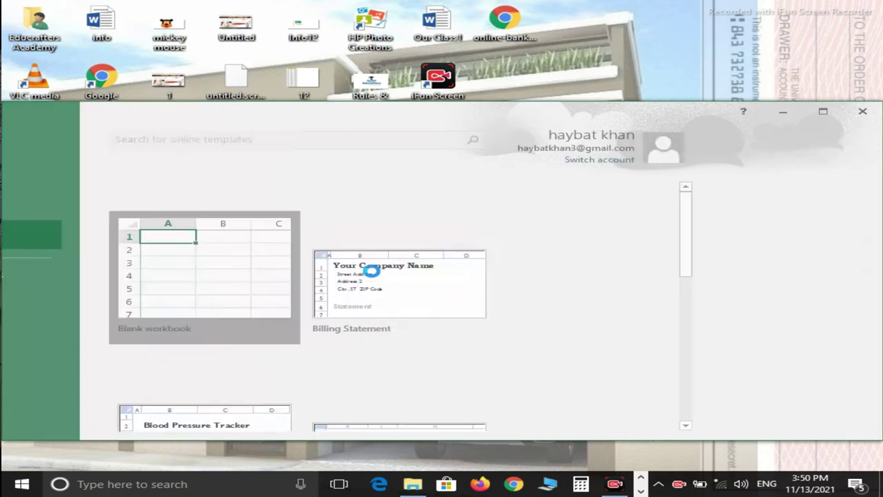
{"action": "left_click", "coordinate": [814, 113]}
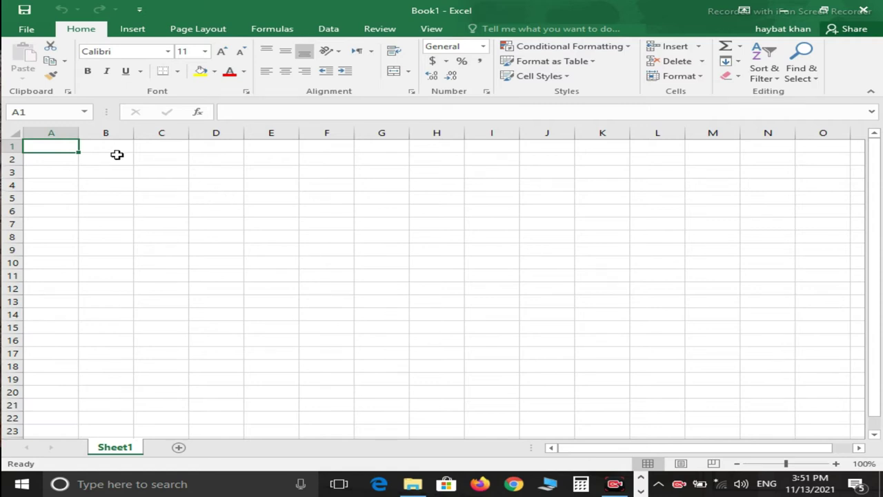
Jump to cell XFD1048576, the last row and column of the sheet
{"action": "key", "text": "ctrl+Down"}
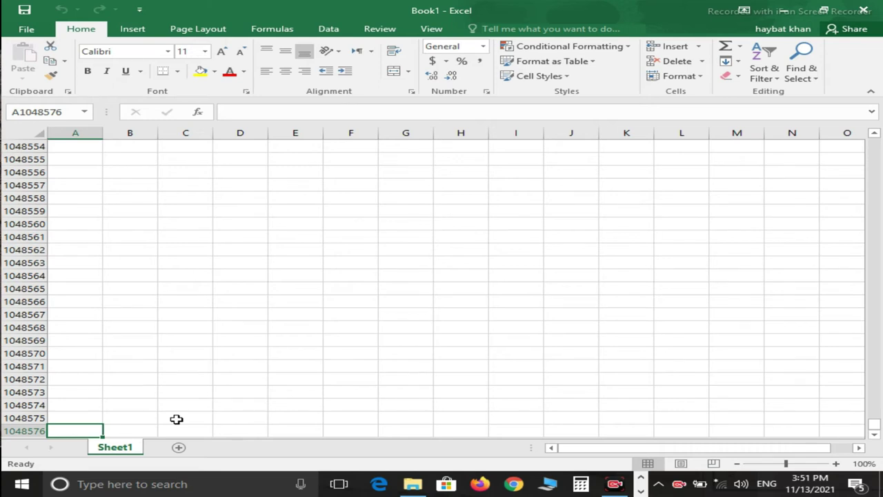
{"action": "key", "text": "ctrl+Right"}
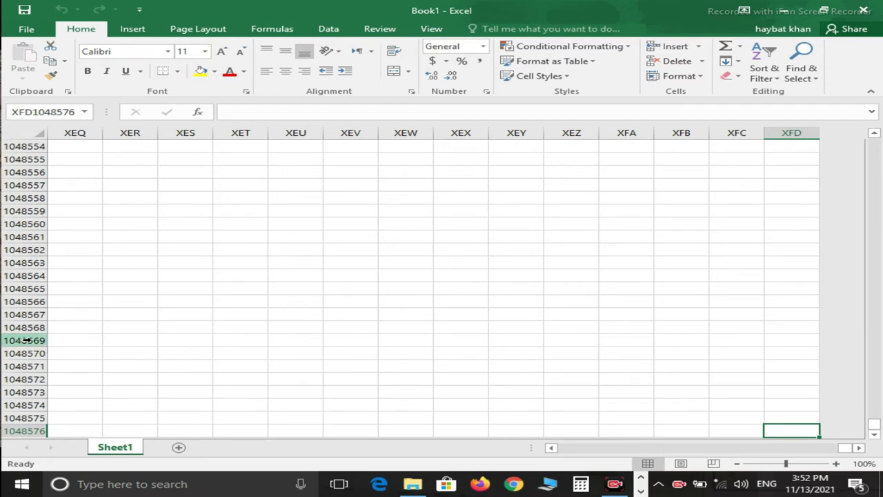
Return to cell A1 by entering a1 in the Name Box
{"action": "left_click", "coordinate": [83, 112]}
{"action": "left_click", "coordinate": [84, 113]}
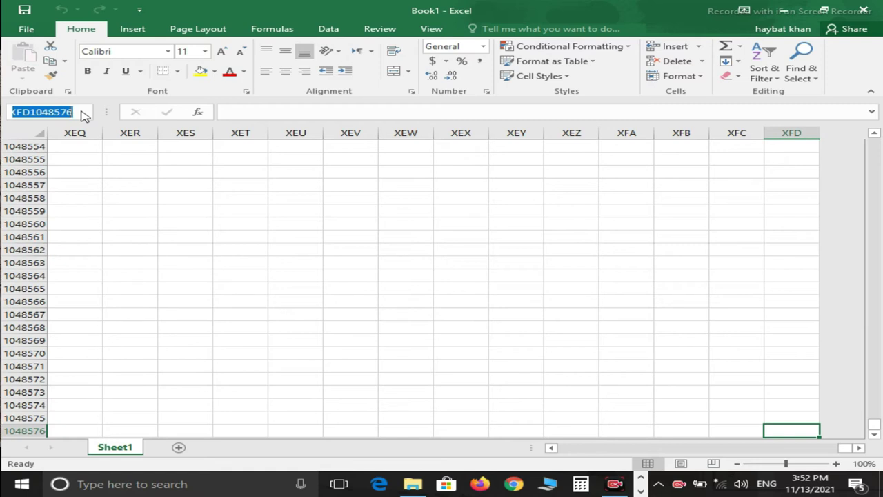
{"action": "left_click", "coordinate": [83, 114]}
{"action": "type", "text": "a1"}
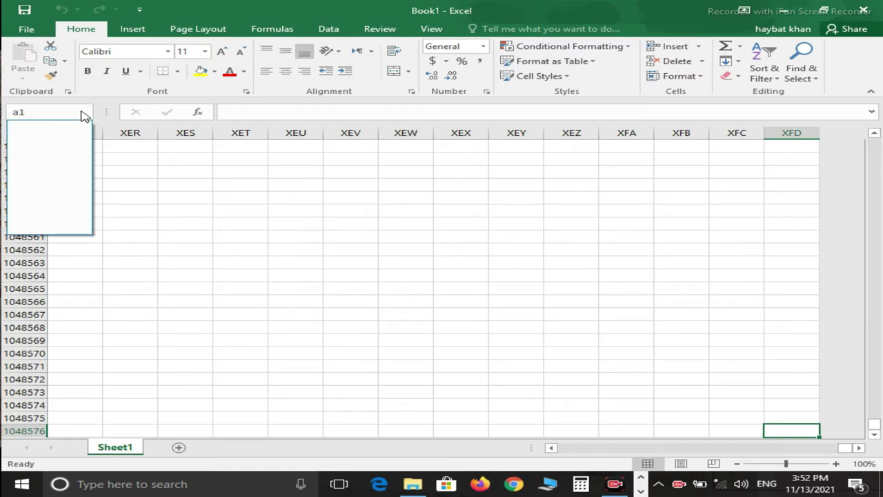
{"action": "key", "text": "Return"}
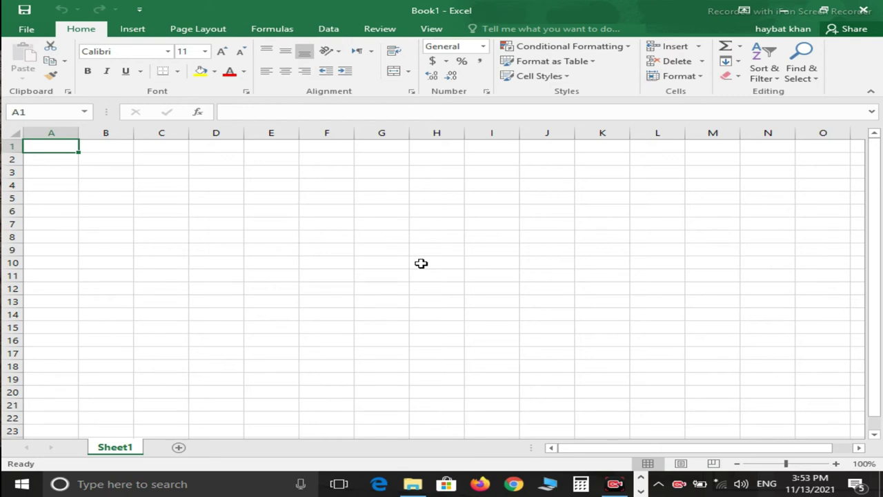
Enter 12 in both A1 and B1
{"action": "type", "text": "12"}
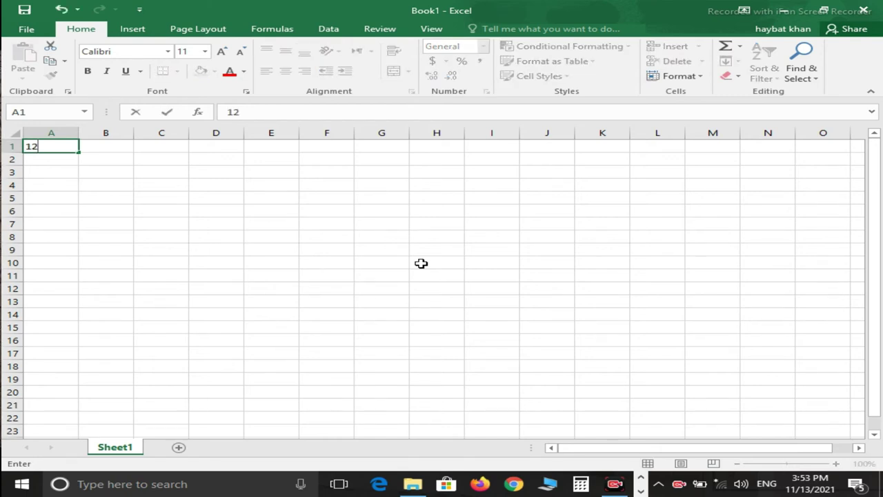
{"action": "key", "text": "Tab"}
{"action": "type", "text": "12"}
{"action": "key", "text": "Tab"}
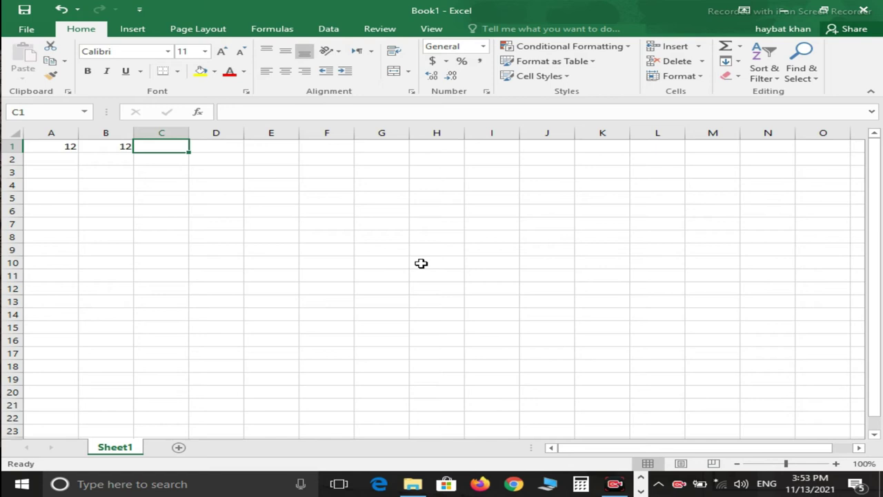
Build the formula =A1+B1 in C1 by pointing at the cells, giving 24
{"action": "type", "text": "="}
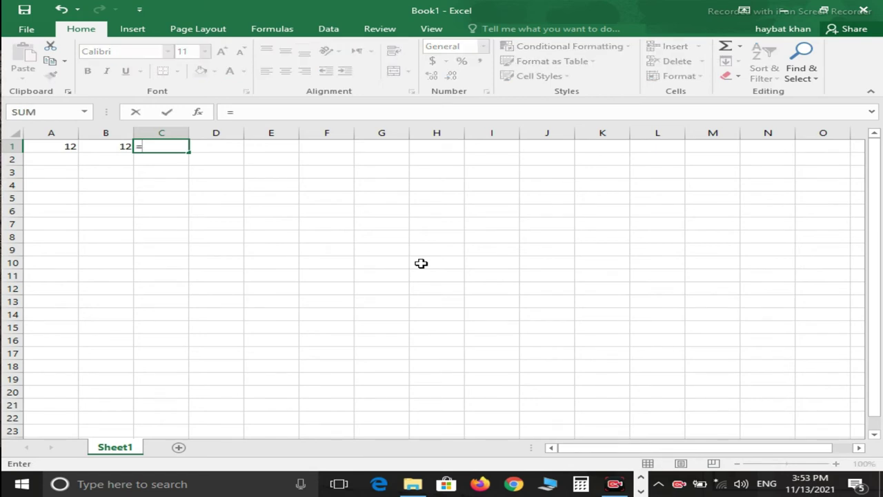
{"action": "key", "text": "Left"}
{"action": "key", "text": "Left"}
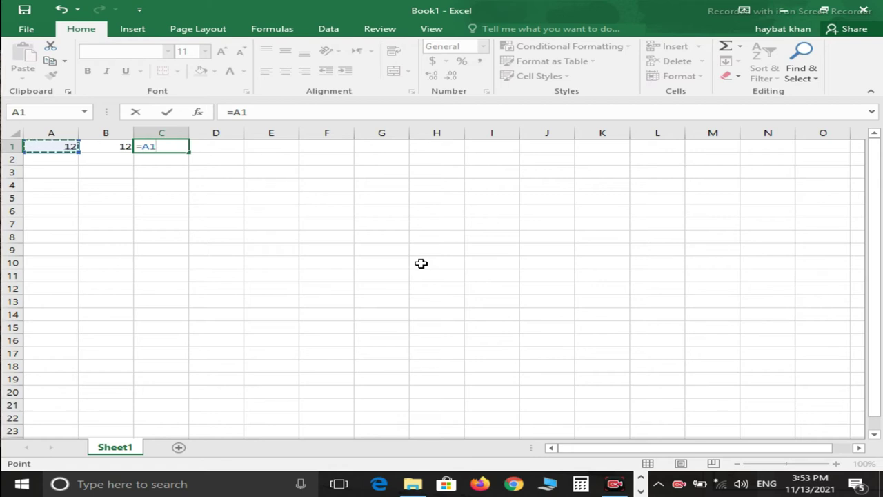
{"action": "type", "text": "+"}
{"action": "key", "text": "Left"}
{"action": "key", "text": "Return"}
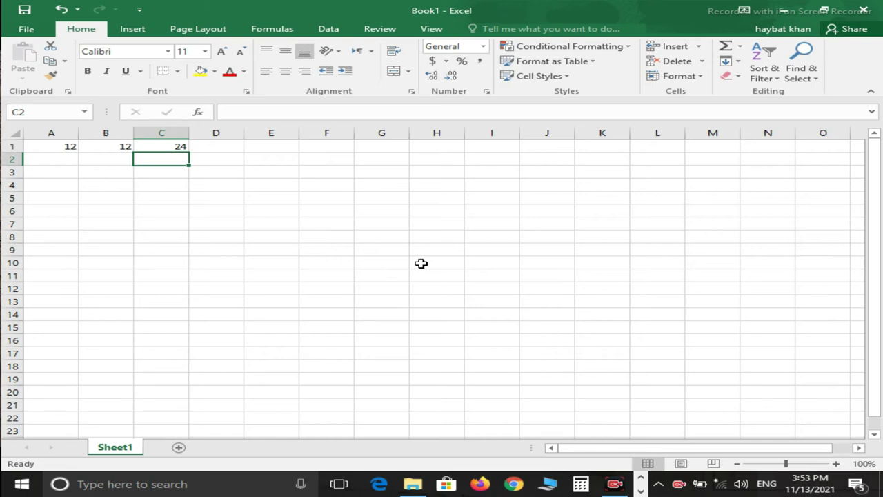
Change C1's formula to =A1-B1, showing 0
{"action": "key", "text": "Up"}
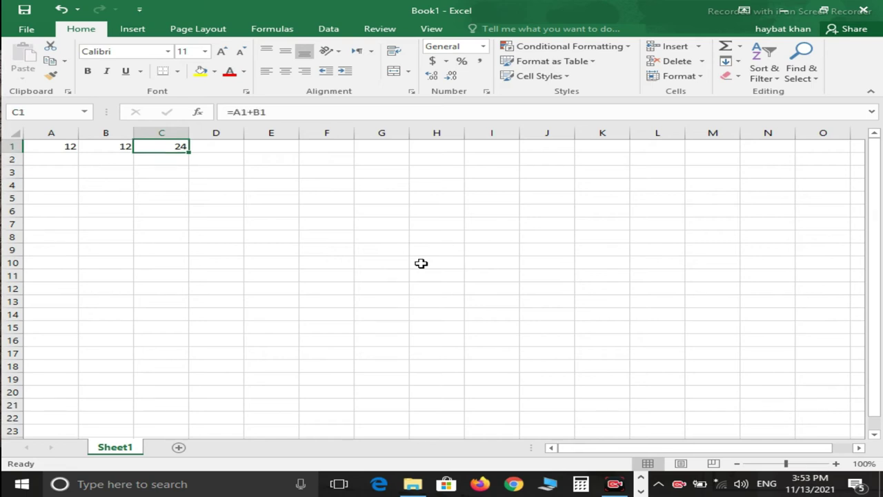
{"action": "key", "text": "Left"}
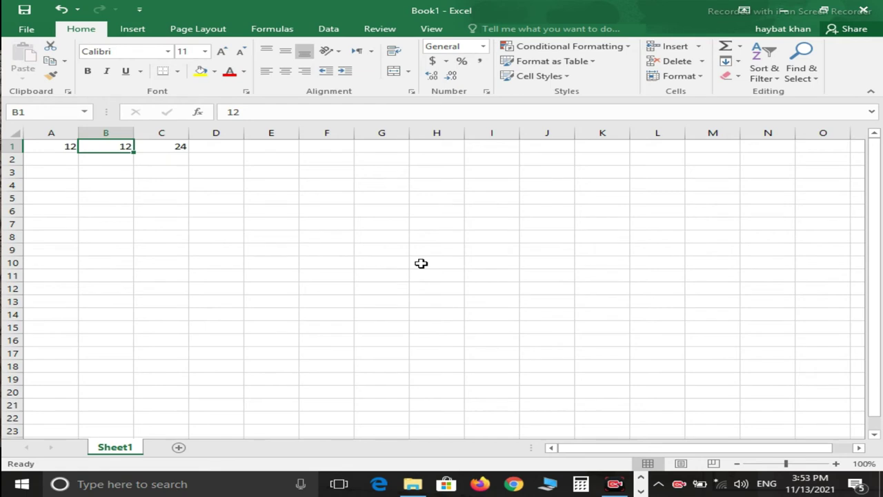
{"action": "key", "text": "Right"}
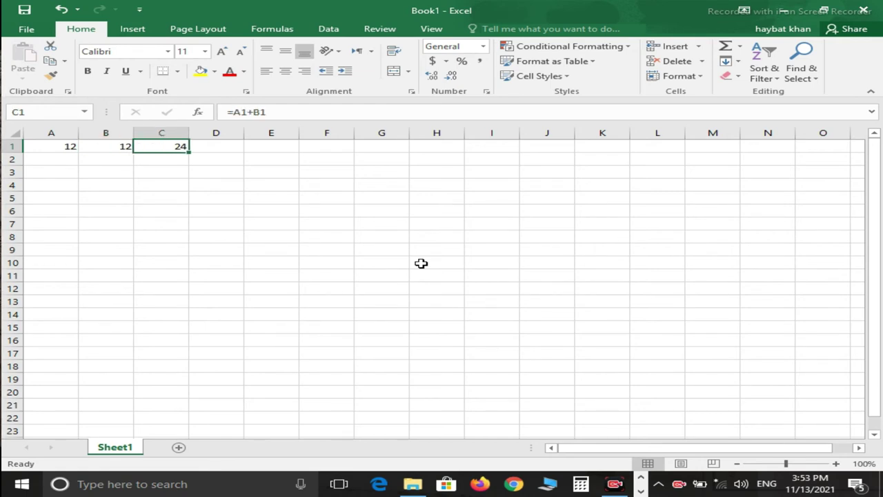
{"action": "key", "text": "F2"}
{"action": "key", "text": "Left"}
{"action": "key", "text": "Left"}
{"action": "key", "text": "BackSpace"}
{"action": "type", "text": "-"}
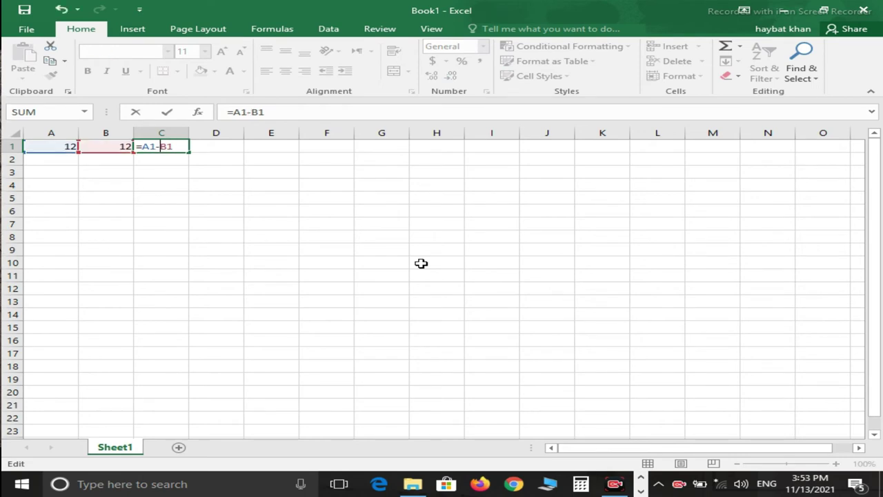
{"action": "key", "text": "Return"}
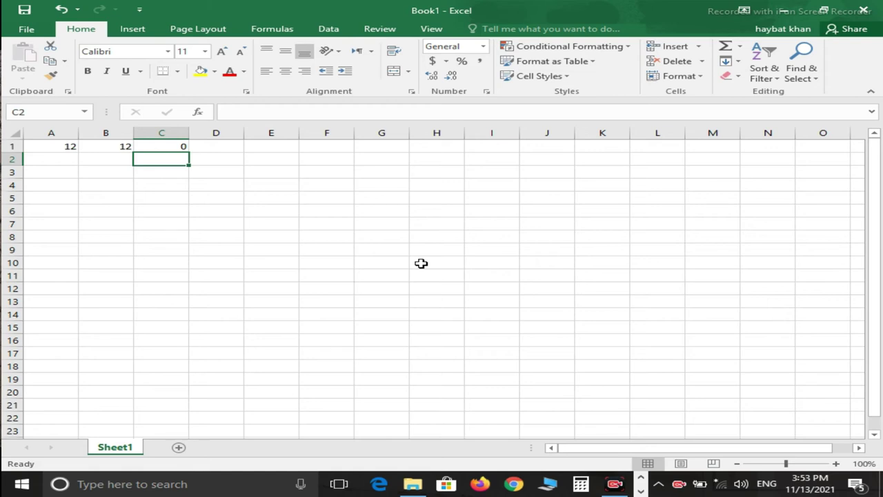
Change C1's formula to =A1*B1, showing 144
{"action": "key", "text": "Up"}
{"action": "key", "text": "F2"}
{"action": "key", "text": "Left"}
{"action": "key", "text": "Left"}
{"action": "key", "text": "BackSpace"}
{"action": "type", "text": "*"}
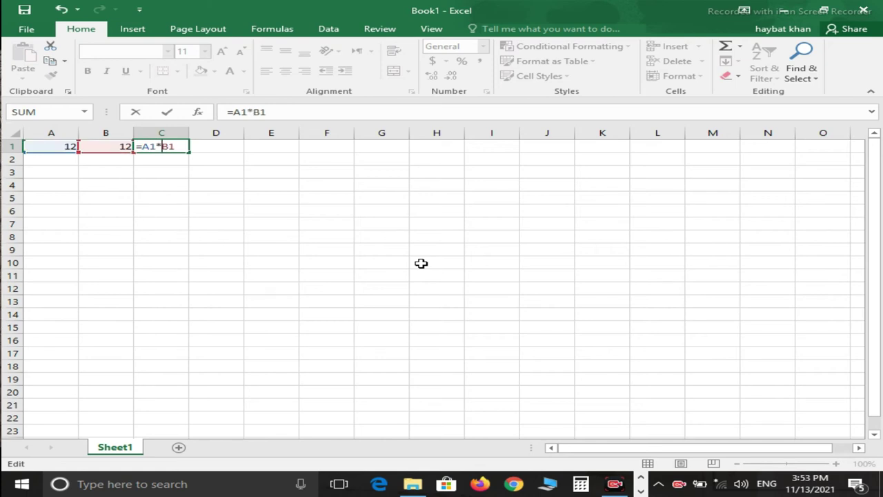
{"action": "key", "text": "Return"}
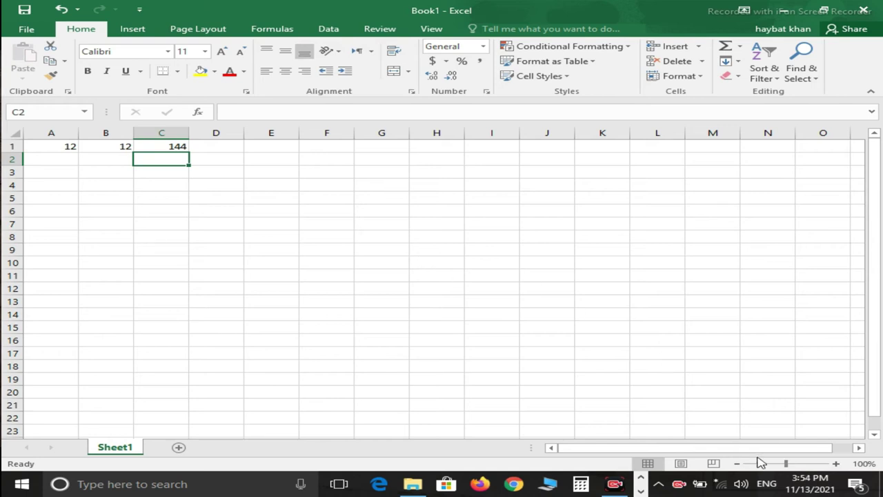
Edit C1's formula from =A1*B1 to =A1/B1 so it shows 1
{"action": "left_click_drag", "start_coordinate": [786, 464], "coordinate": [807, 468]}
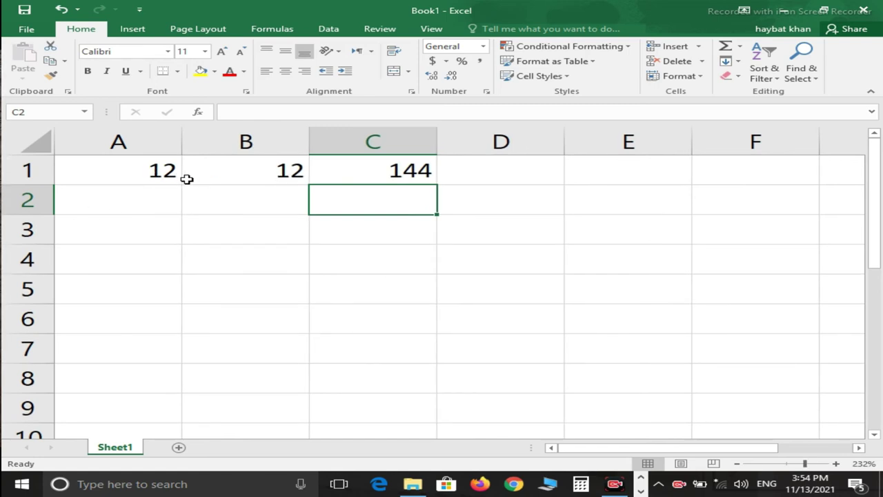
{"action": "key", "text": "Up"}
{"action": "key", "text": "F2"}
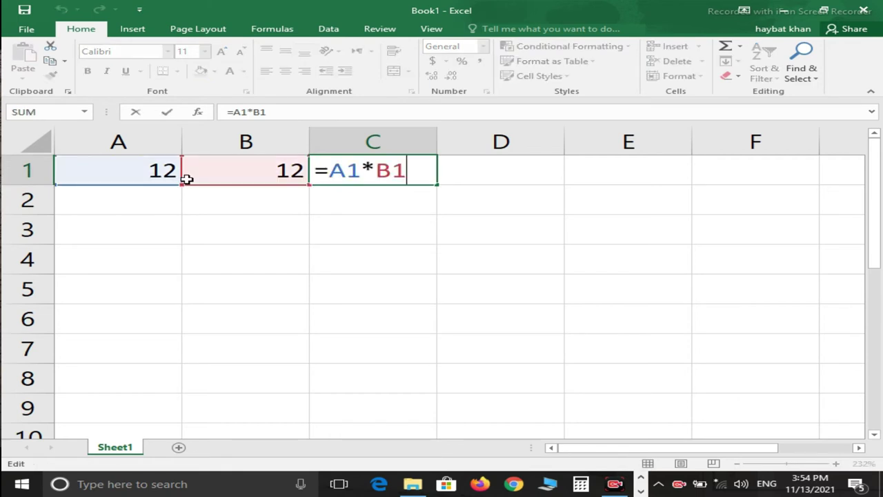
{"action": "key", "text": "Escape"}
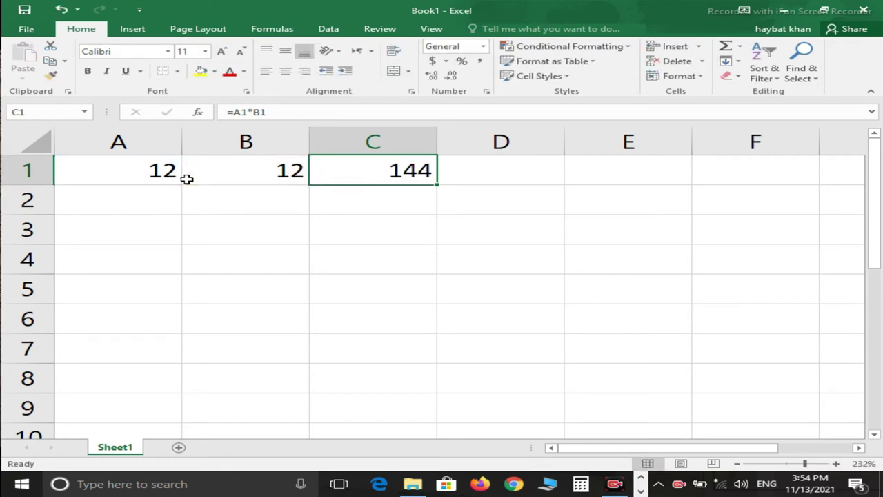
{"action": "double_click", "coordinate": [350, 175]}
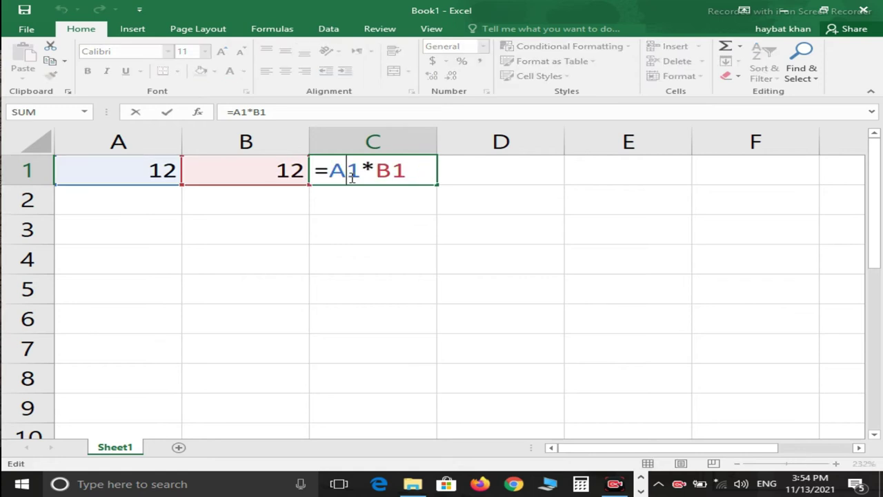
{"action": "left_click", "coordinate": [420, 262]}
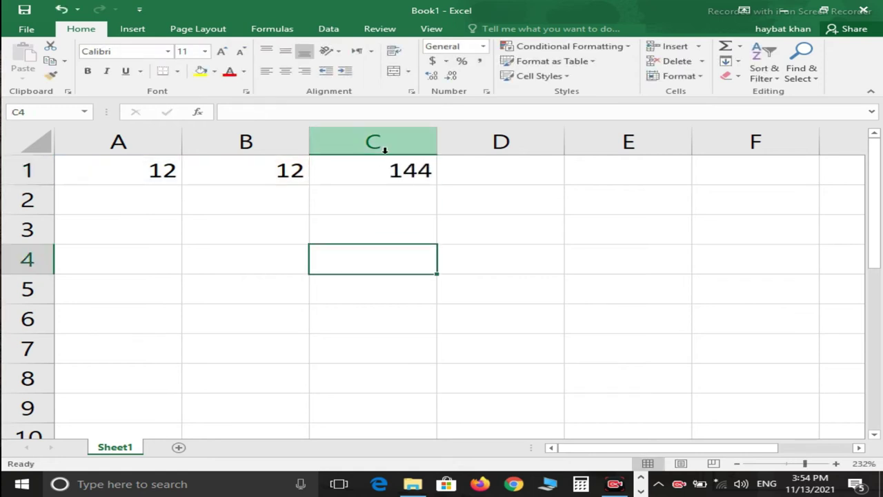
{"action": "left_click", "coordinate": [383, 175]}
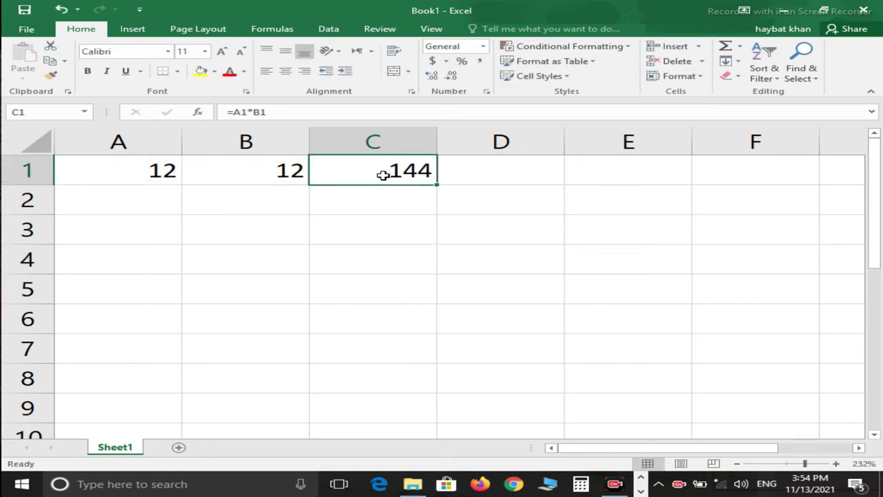
{"action": "double_click", "coordinate": [382, 175]}
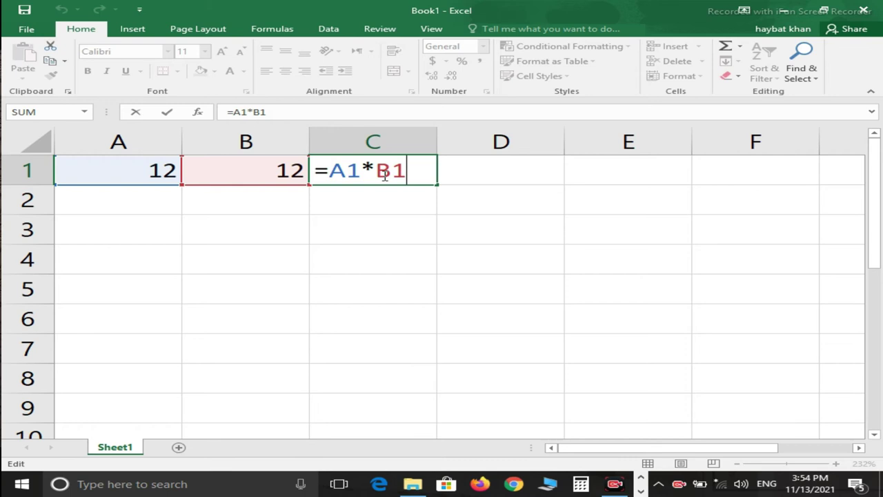
{"action": "left_click", "coordinate": [384, 175]}
{"action": "key", "text": "BackSpace"}
{"action": "type", "text": "/"}
{"action": "key", "text": "Return"}
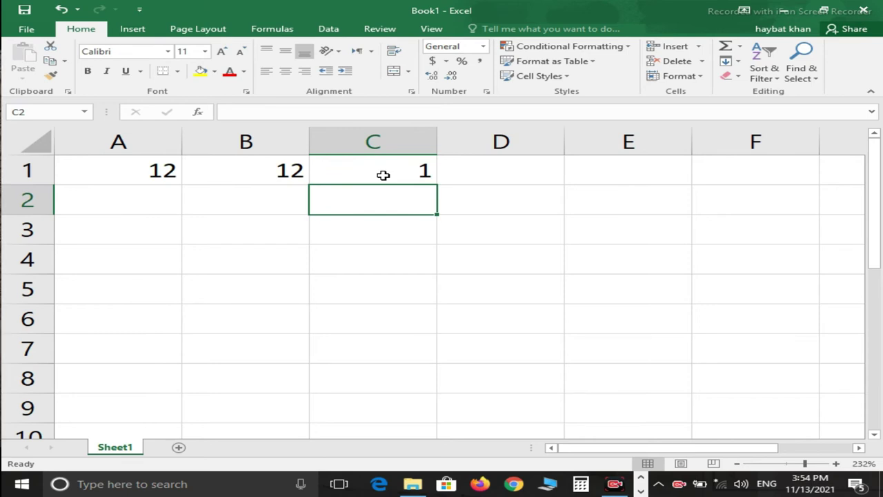
Change C1's formula from =A1/B1 back to =A1+B1
{"action": "left_click", "coordinate": [383, 175]}
{"action": "key", "text": "Left"}
{"action": "key", "text": "Left"}
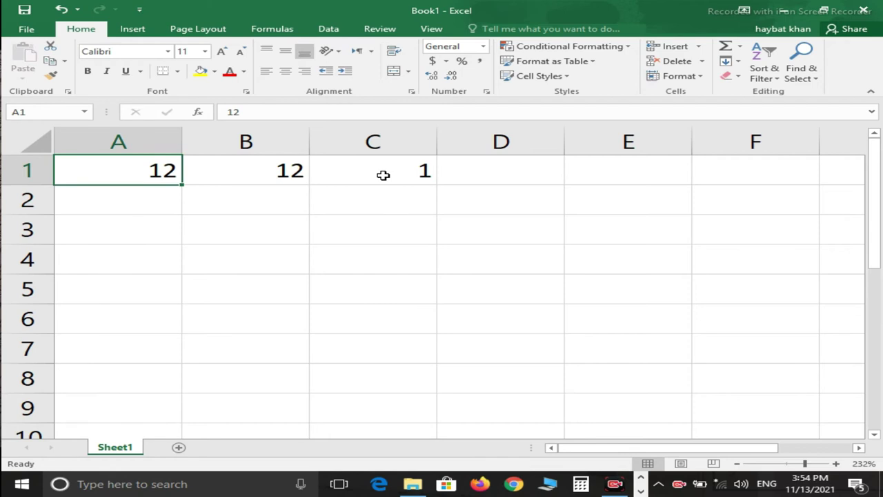
{"action": "key", "text": "Right"}
{"action": "key", "text": "Right"}
{"action": "key", "text": "F2"}
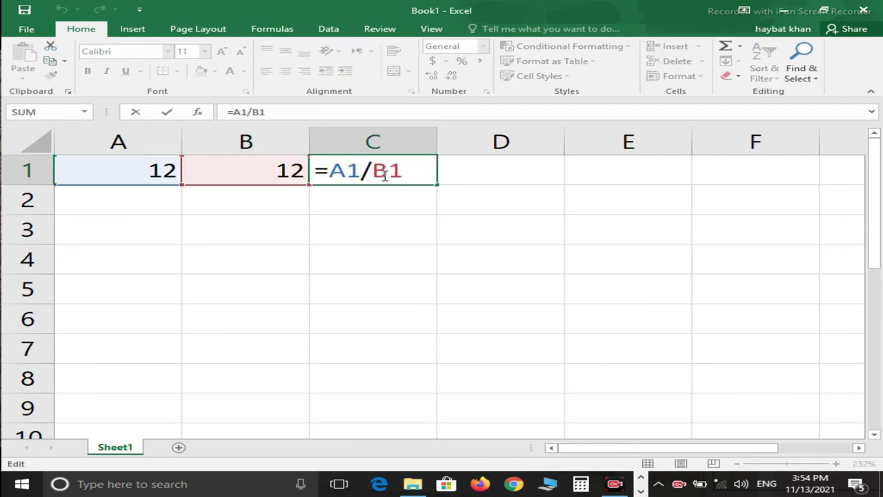
{"action": "key", "text": "Left"}
{"action": "key", "text": "BackSpace"}
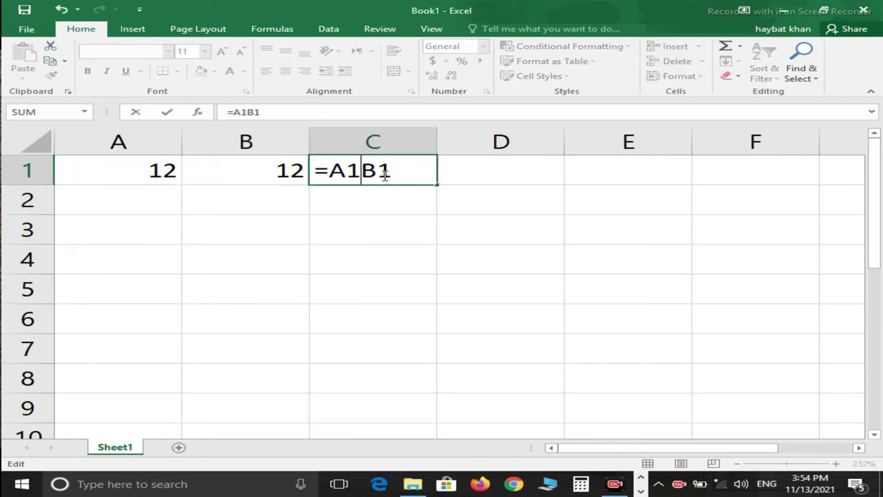
{"action": "type", "text": "+"}
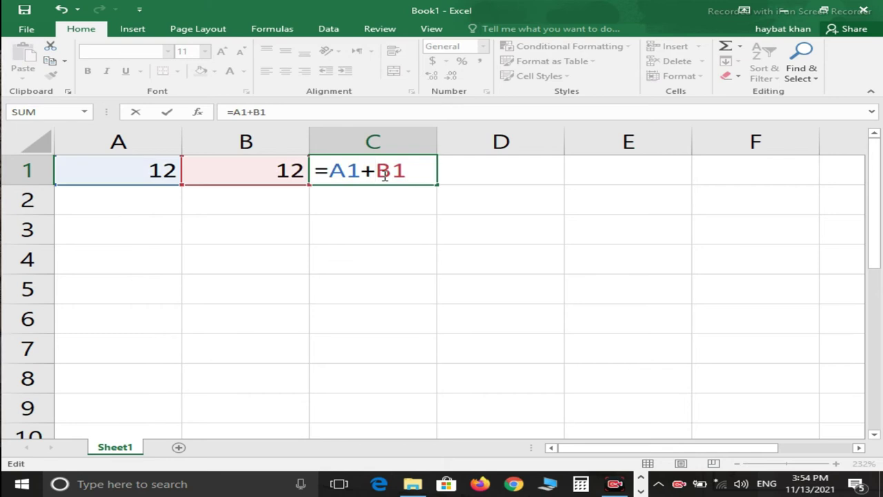
{"action": "key", "text": "Return"}
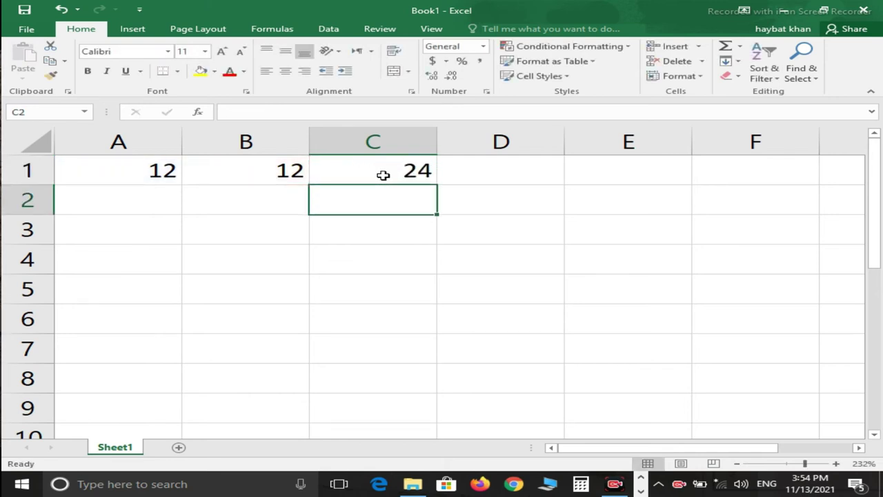
Set both A1 and B1 to 30 so C1 totals 60
{"action": "key", "text": "Up"}
{"action": "key", "text": "Left"}
{"action": "key", "text": "Left"}
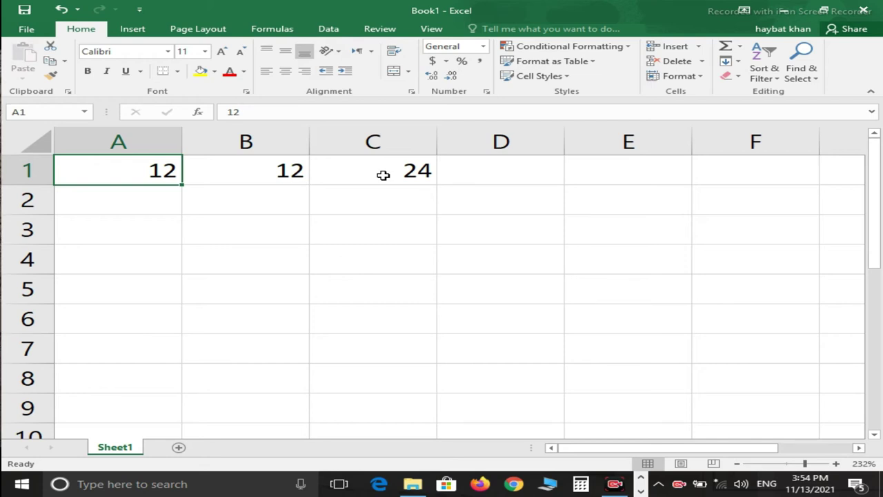
{"action": "type", "text": "30"}
{"action": "key", "text": "Return"}
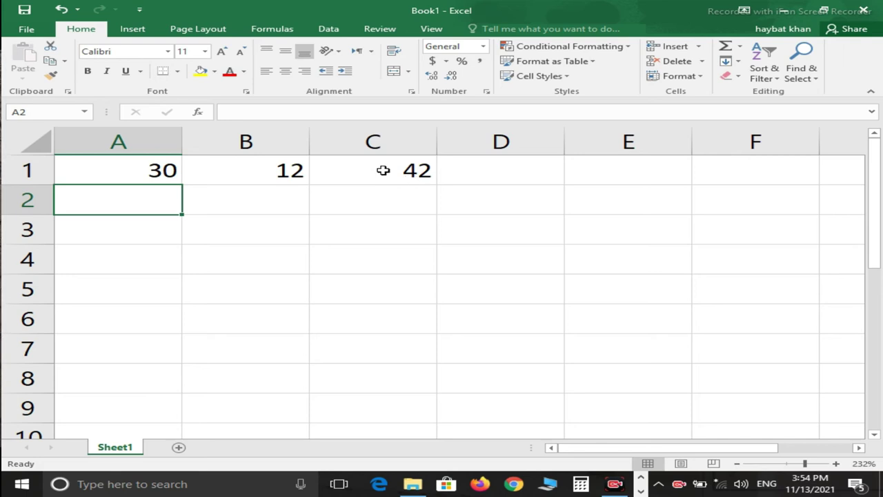
{"action": "left_click", "coordinate": [260, 170]}
{"action": "type", "text": "30"}
{"action": "key", "text": "Return"}
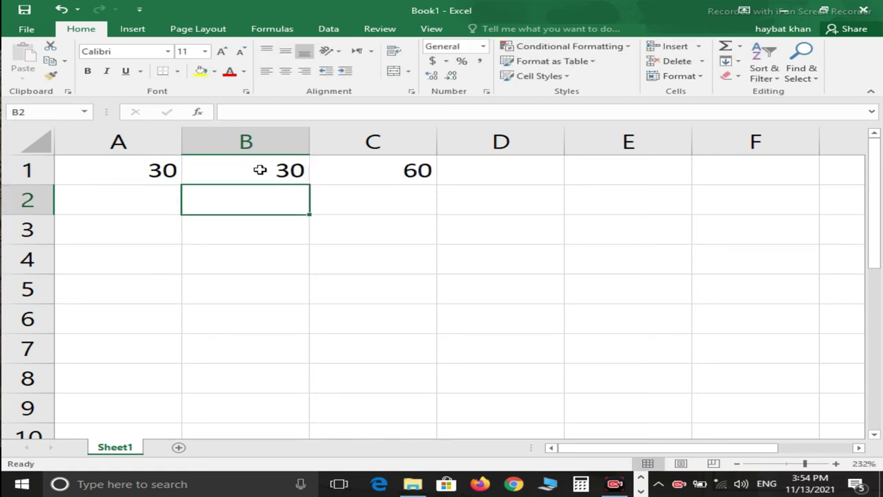
Change C1's formula from =A1+B1 to =A1-B1
{"action": "double_click", "coordinate": [382, 165]}
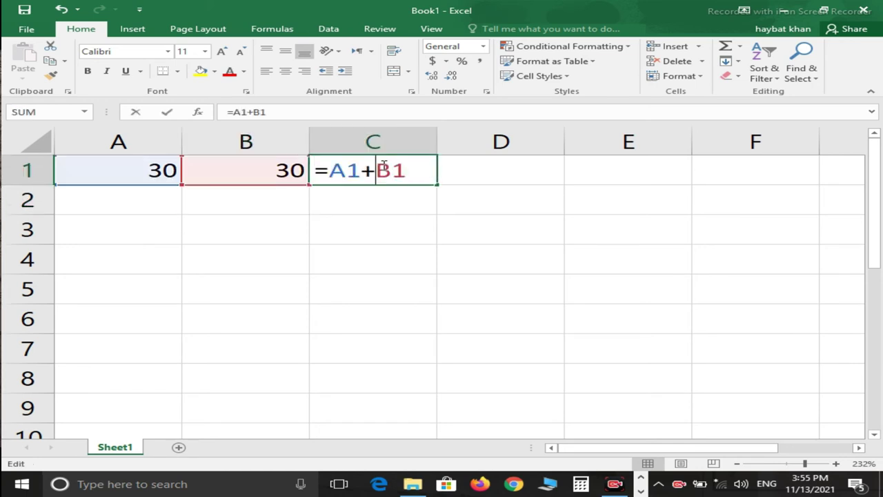
{"action": "key", "text": "BackSpace"}
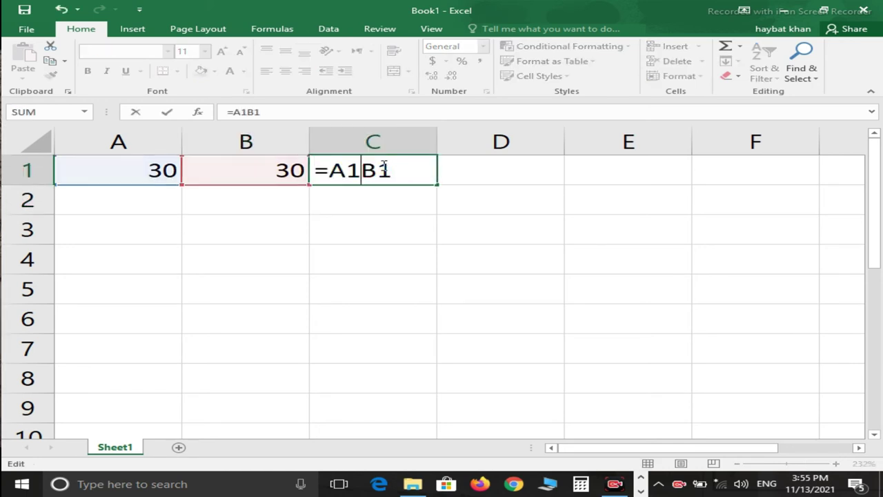
{"action": "type", "text": "-"}
{"action": "key", "text": "Return"}
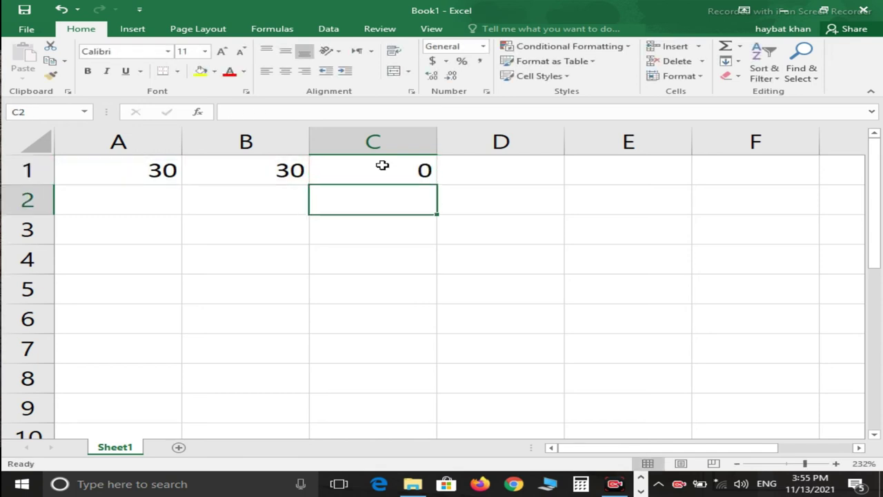
Change A1's value to 15
{"action": "key", "text": "Up"}
{"action": "key", "text": "Left"}
{"action": "key", "text": "Left"}
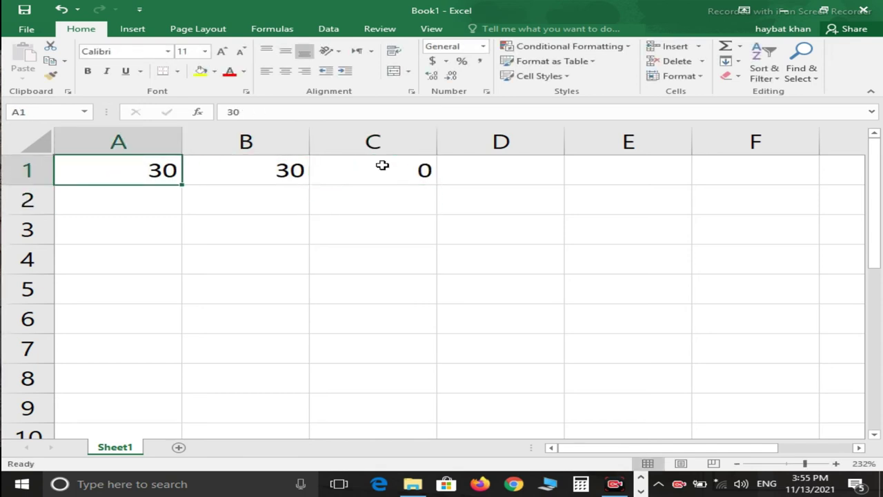
{"action": "type", "text": "15"}
{"action": "key", "text": "Return"}
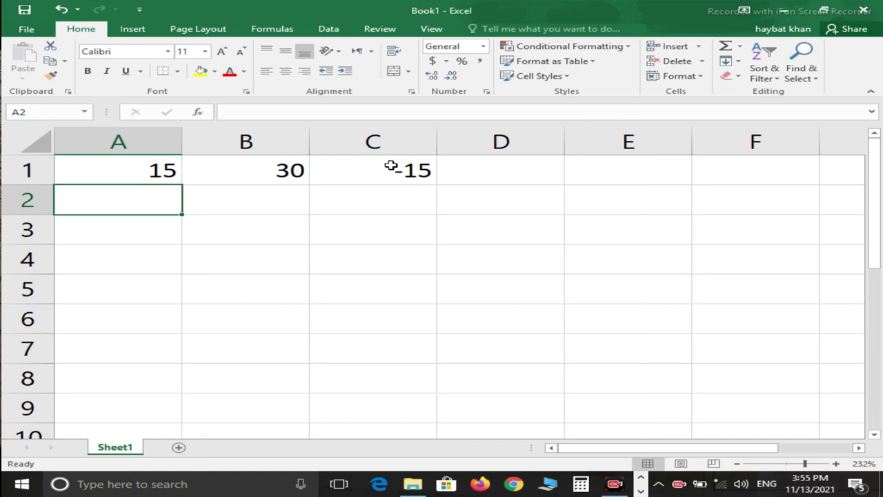
Rewrite C1's formula as =B1-A1 so it shows 15
{"action": "left_click", "coordinate": [391, 166]}
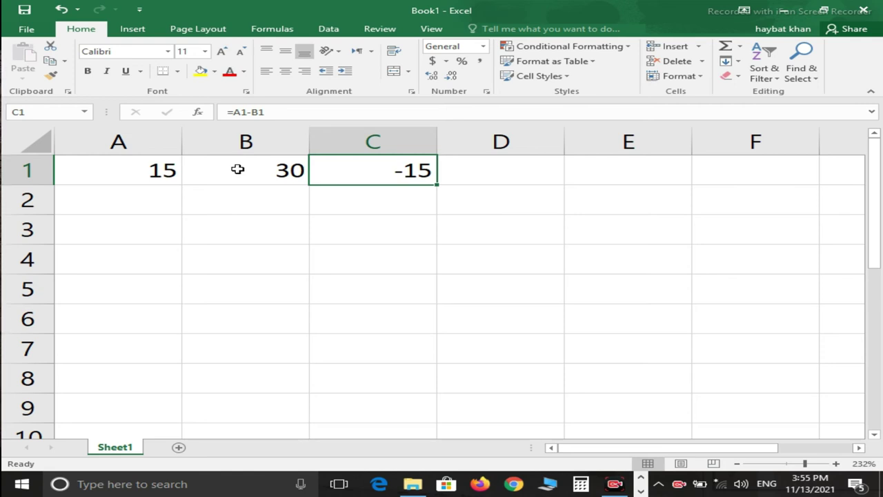
{"action": "left_click", "coordinate": [141, 178]}
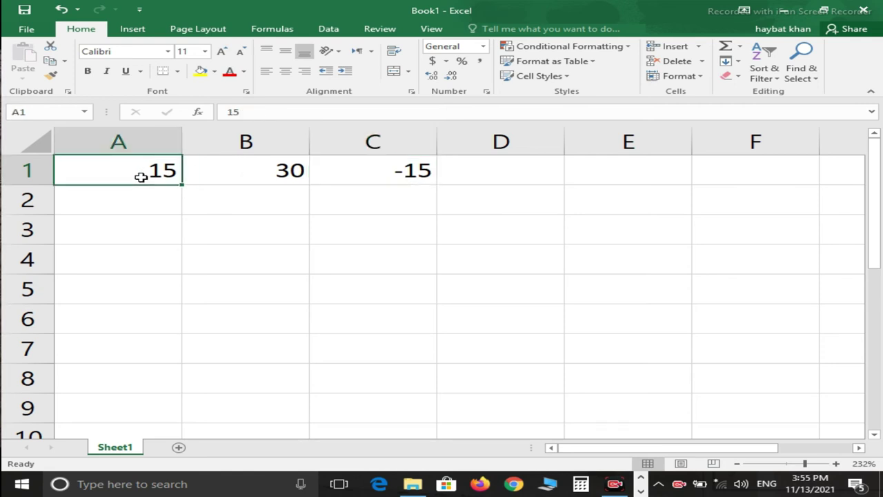
{"action": "left_click", "coordinate": [390, 172]}
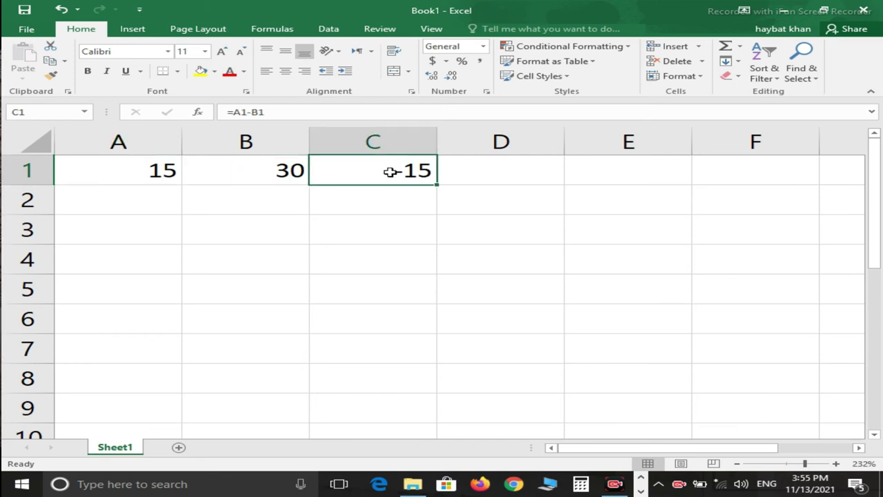
{"action": "double_click", "coordinate": [390, 171]}
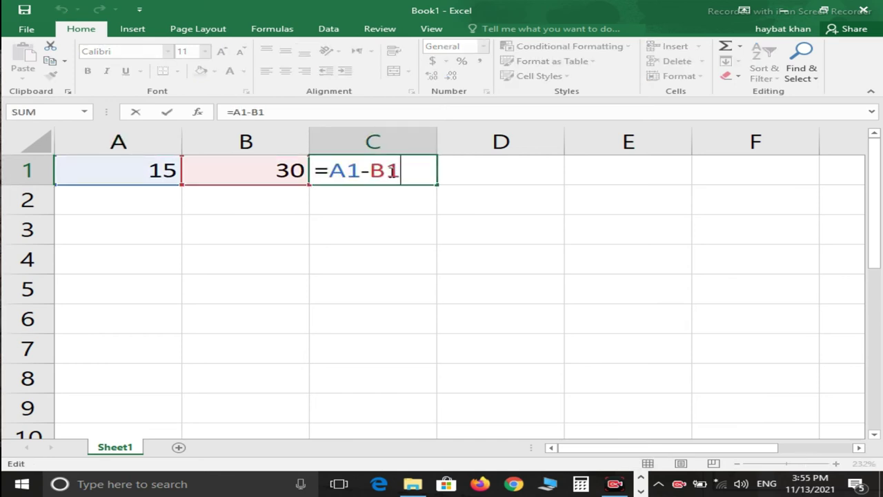
{"action": "key", "text": "Left"}
{"action": "key", "text": "Left"}
{"action": "key", "text": "Left"}
{"action": "key", "text": "Left"}
{"action": "key", "text": "BackSpace"}
{"action": "type", "text": "b"}
{"action": "key", "text": "Right"}
{"action": "key", "text": "Right"}
{"action": "key", "text": "Right"}
{"action": "key", "text": "Right"}
{"action": "key", "text": "BackSpace"}
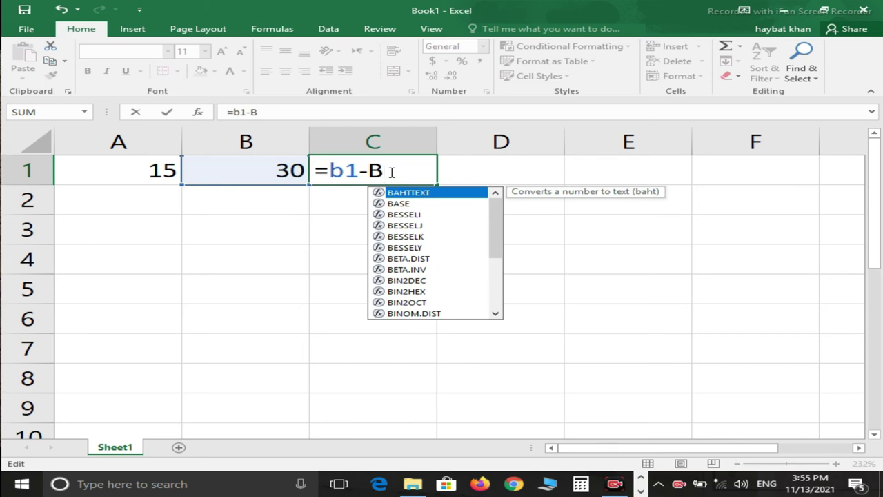
{"action": "key", "text": "BackSpace"}
{"action": "type", "text": "a1"}
{"action": "key", "text": "Return"}
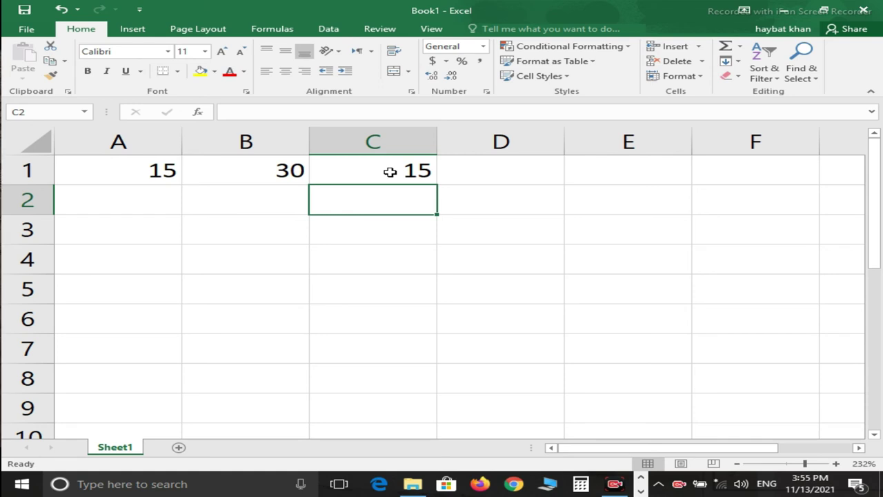
{"action": "left_click", "coordinate": [390, 172]}
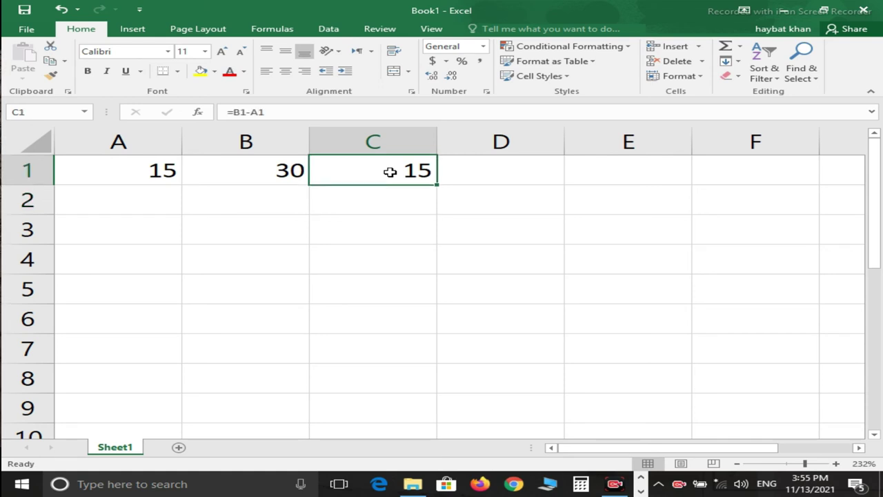
Change C1's formula from =B1-A1 to =B1*A1
{"action": "double_click", "coordinate": [390, 172]}
{"action": "key", "text": "Left"}
{"action": "key", "text": "Left"}
{"action": "key", "text": "BackSpace"}
{"action": "type", "text": "*"}
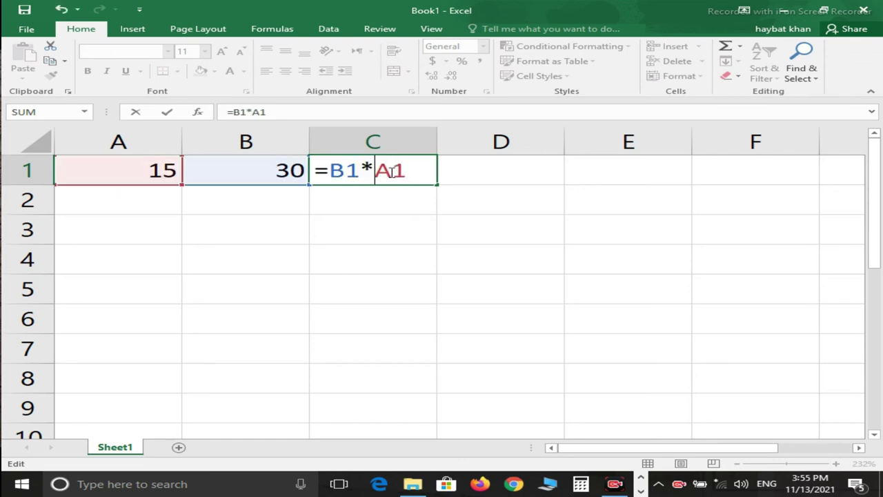
{"action": "key", "text": "Return"}
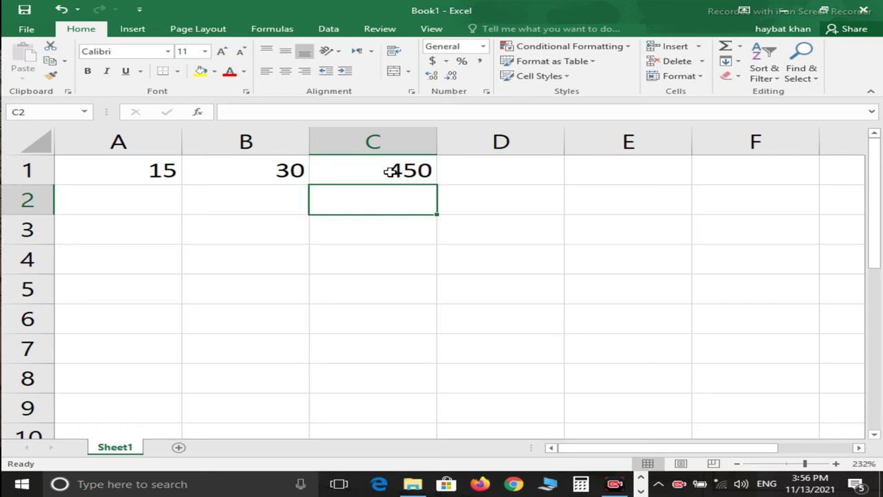
Set A1 to 2, then to 4, so C1 recalculates to 120
{"action": "key", "text": "Up"}
{"action": "key", "text": "Left"}
{"action": "key", "text": "Left"}
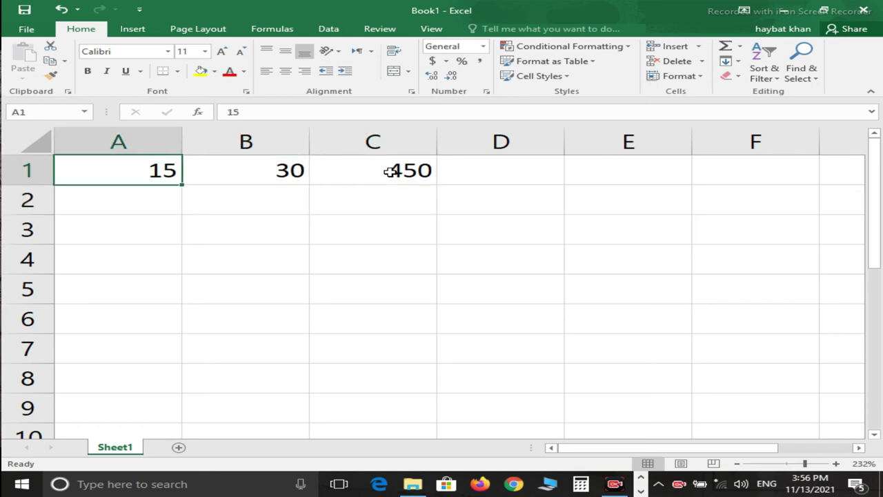
{"action": "type", "text": "2"}
{"action": "key", "text": "Tab"}
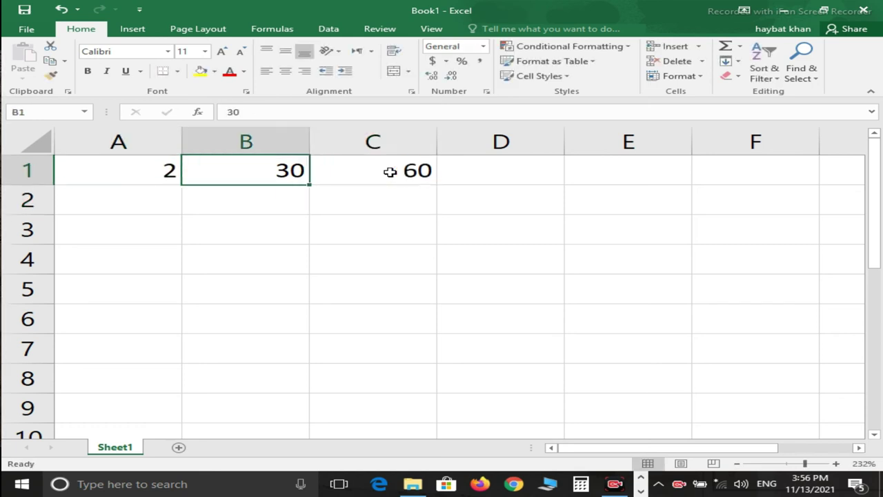
{"action": "key", "text": "Left"}
{"action": "type", "text": "4"}
{"action": "key", "text": "Tab"}
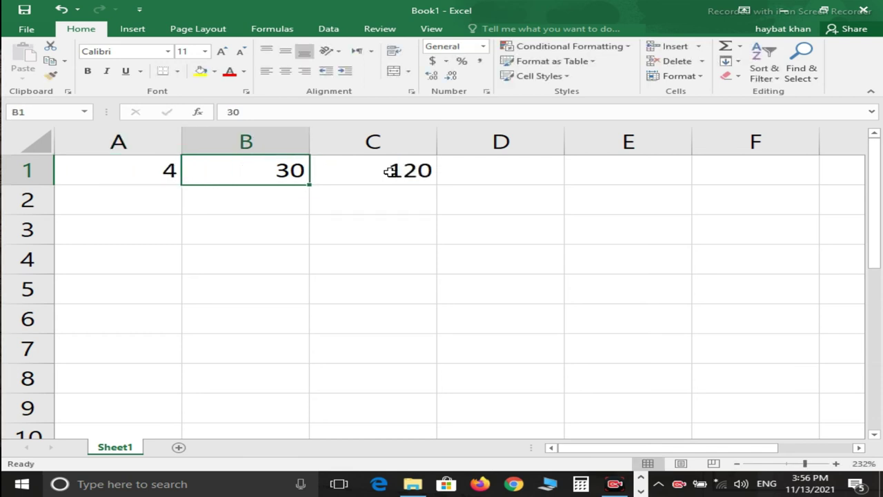
{"action": "key", "text": "Right"}
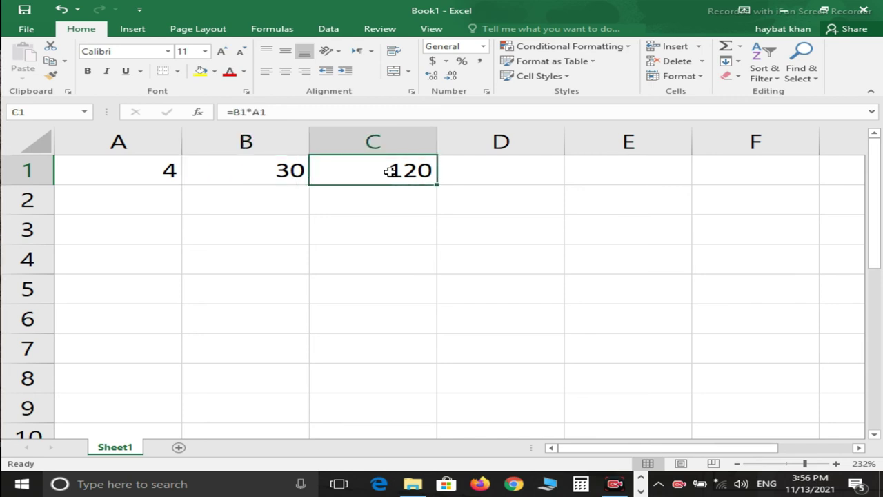
Clear the old contents of C1, B1 and A1
{"action": "key", "text": "BackSpace"}
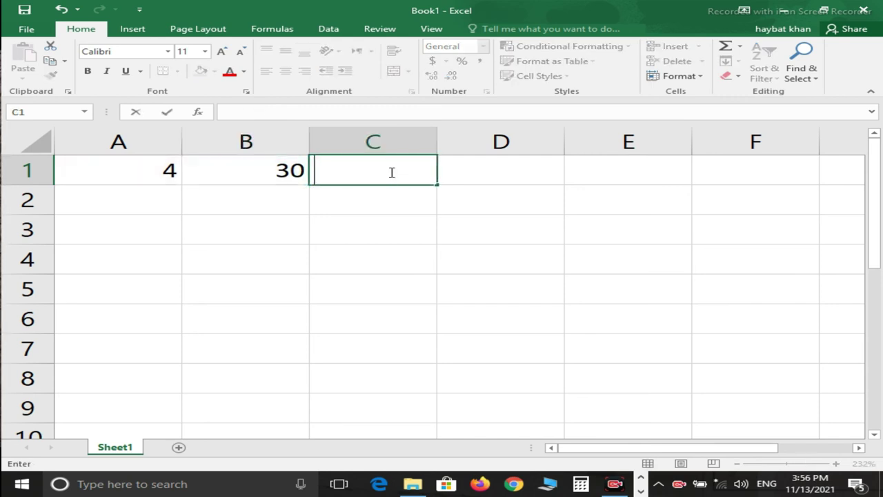
{"action": "key", "text": "Tab"}
{"action": "key", "text": "Left"}
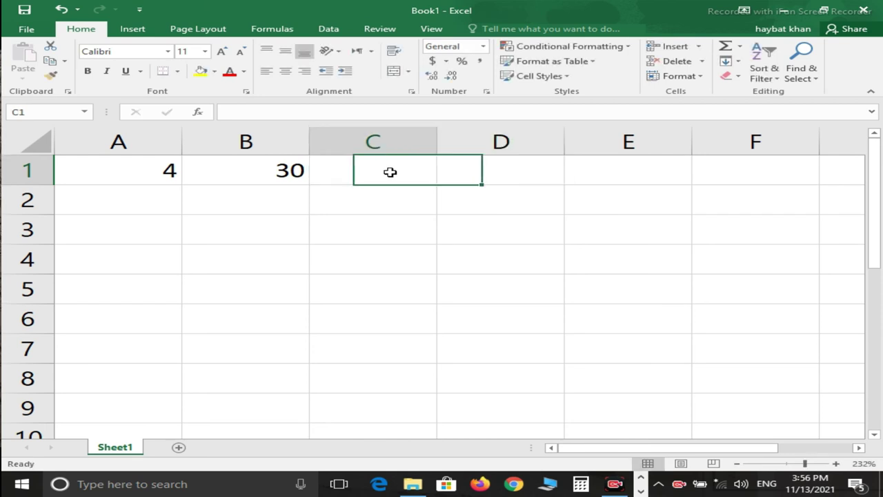
{"action": "key", "text": "Left"}
{"action": "key", "text": "BackSpace"}
{"action": "key", "text": "Left"}
{"action": "key", "text": "BackSpace"}
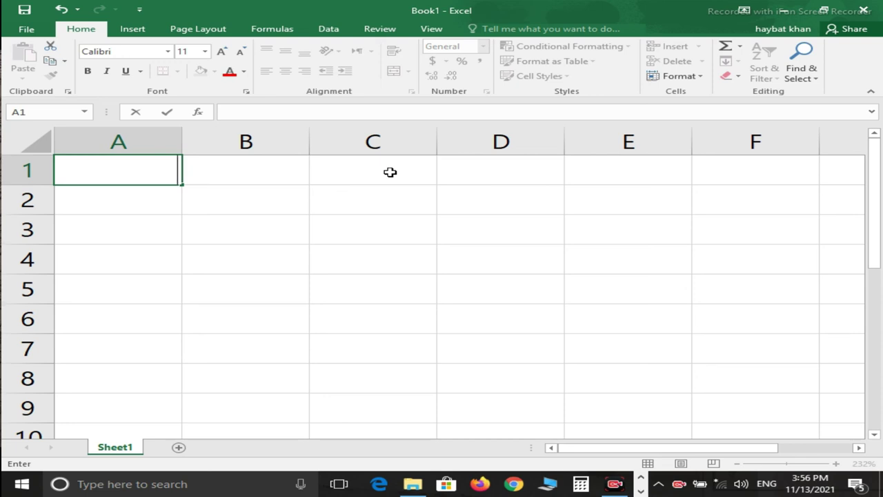
Enter 250, 300, 500, 1000 and 1200 into A1 through E1
{"action": "type", "text": "250"}
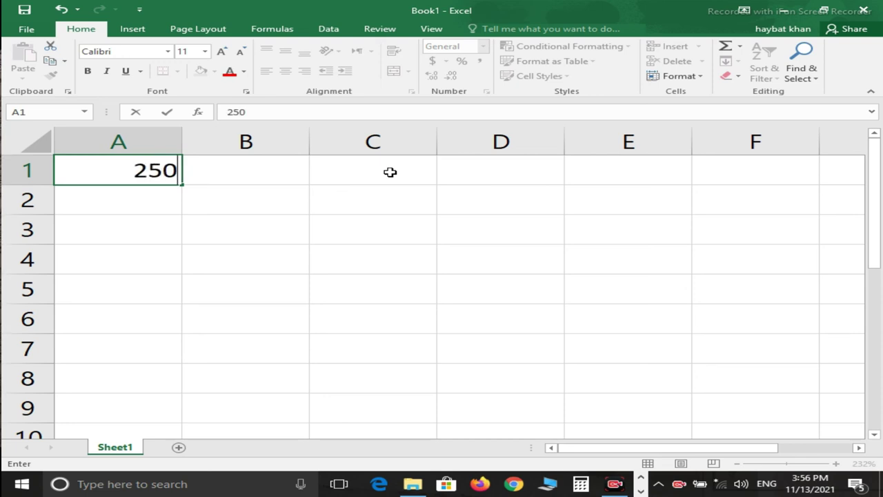
{"action": "key", "text": "Right"}
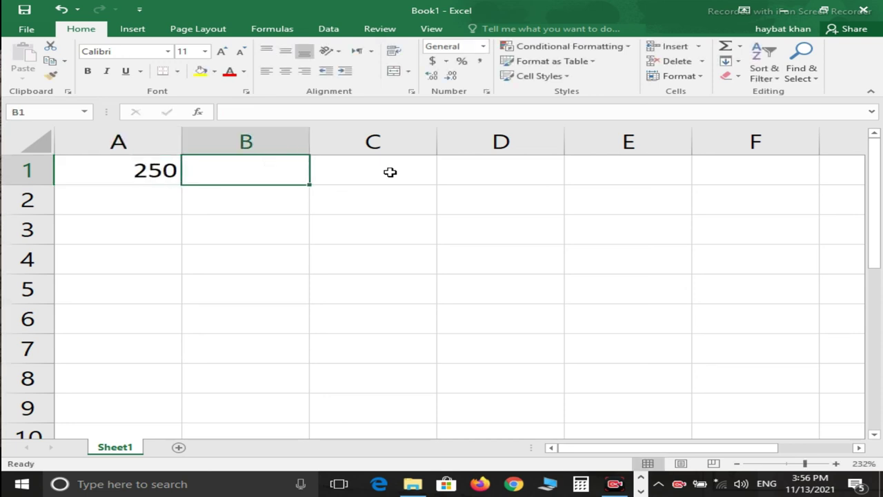
{"action": "type", "text": "300"}
{"action": "key", "text": "Right"}
{"action": "type", "text": "500"}
{"action": "key", "text": "Right"}
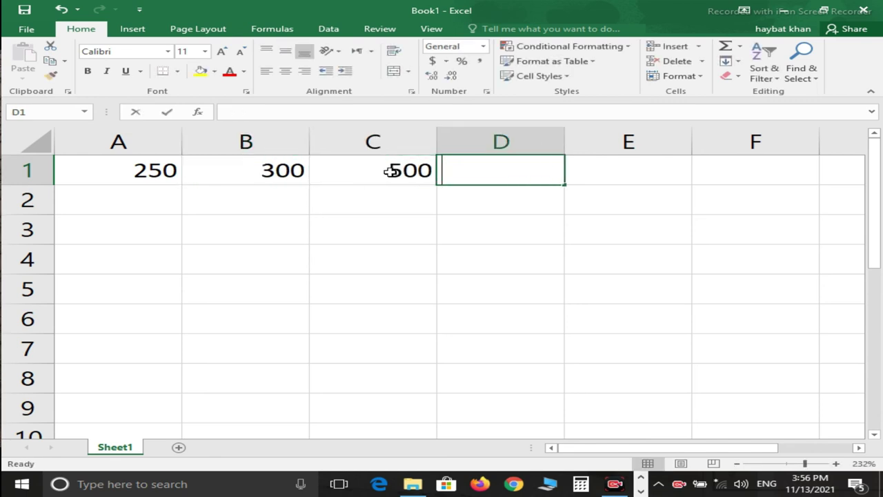
{"action": "type", "text": "1000"}
{"action": "key", "text": "Right"}
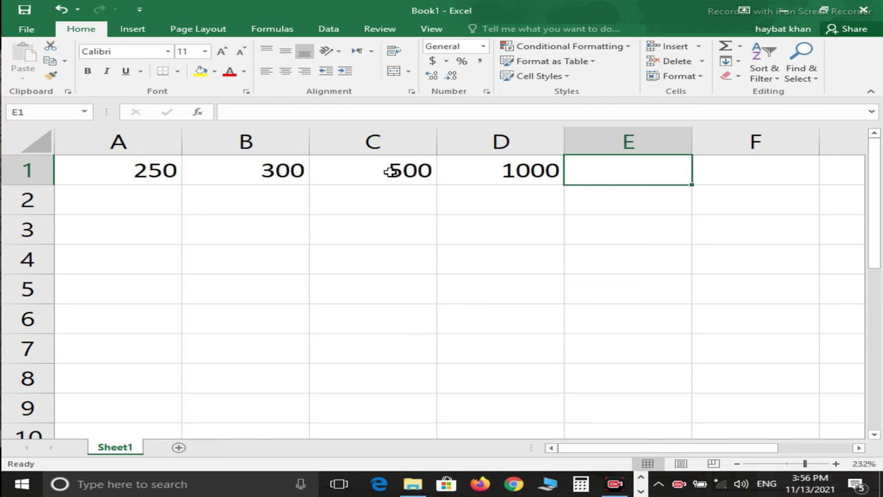
{"action": "type", "text": "1200"}
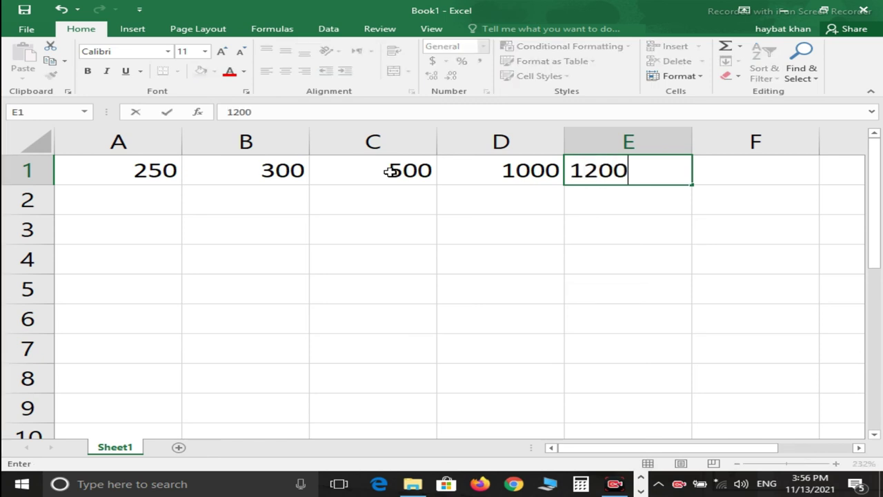
{"action": "key", "text": "Right"}
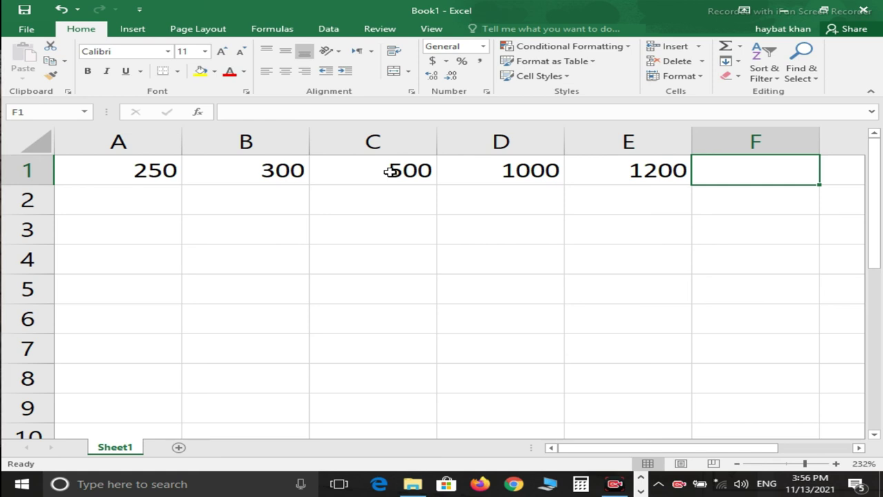
Enter =SUM(A1:E1) in F1, selecting the range with the keyboard, so F1 shows 3250
{"action": "type", "text": "="}
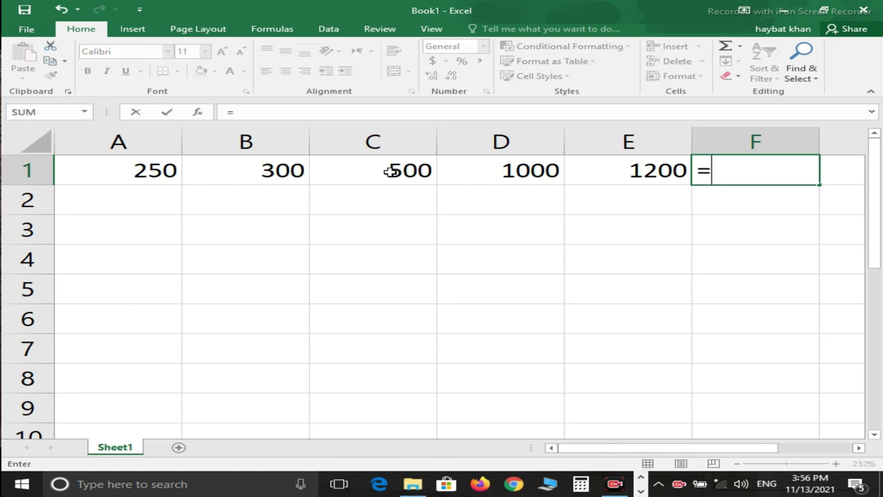
{"action": "type", "text": "sum"}
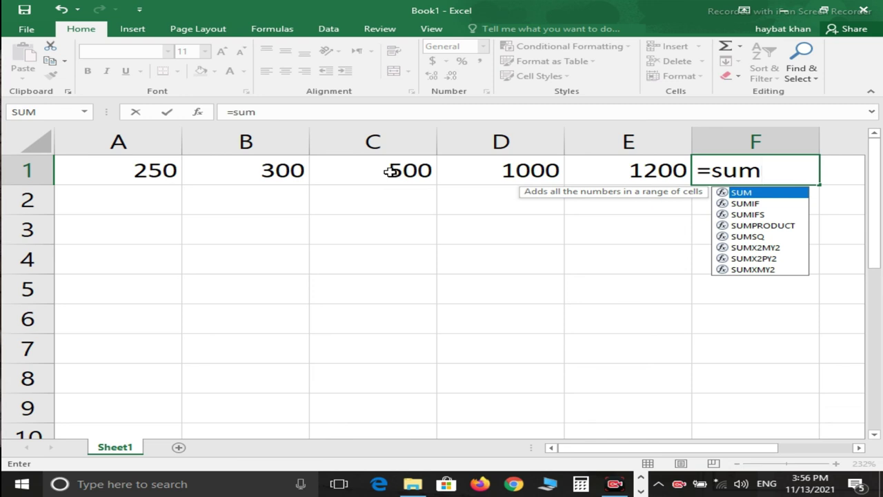
{"action": "type", "text": "("}
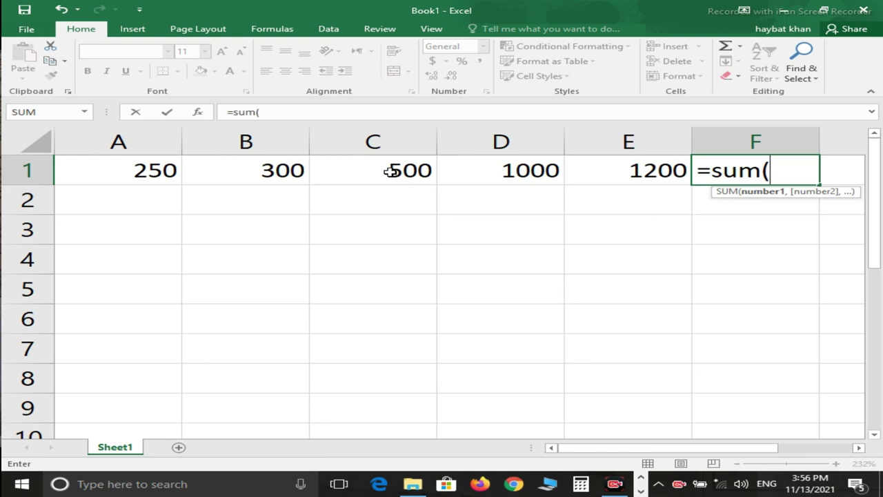
{"action": "key", "text": "Left"}
{"action": "key", "text": "Left"}
{"action": "key", "text": "Left"}
{"action": "key", "text": "Left"}
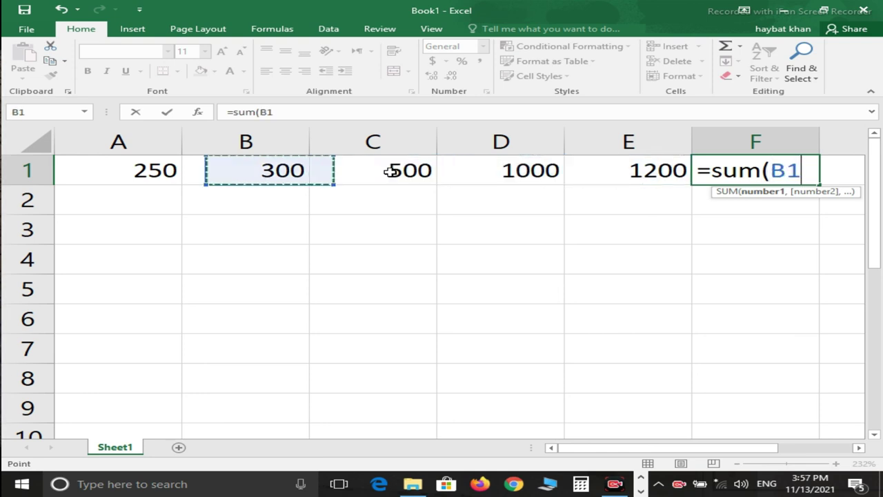
{"action": "key", "text": "Left"}
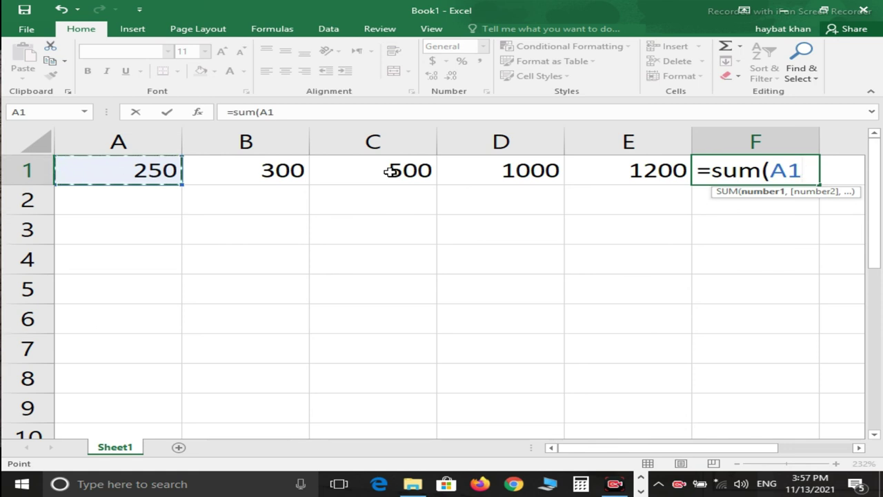
{"action": "key", "text": "shift+Right"}
{"action": "key", "text": "shift+Right"}
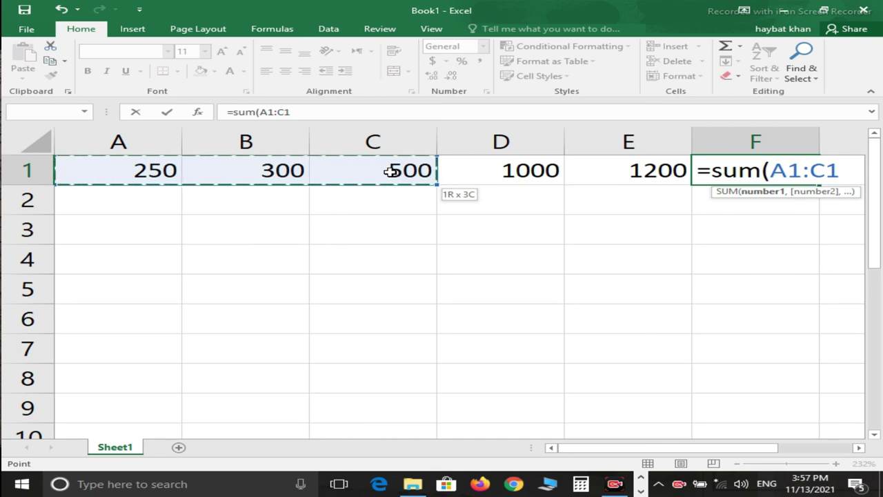
{"action": "key", "text": "shift+Right"}
{"action": "key", "text": "shift+Right"}
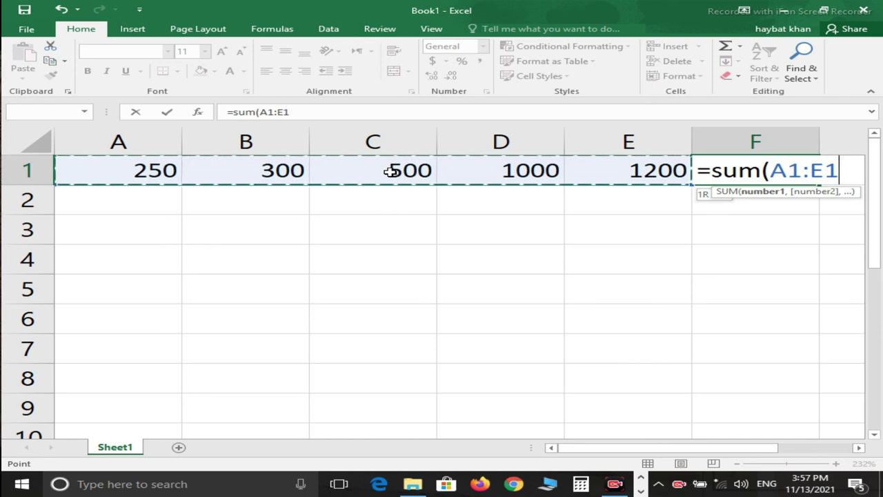
{"action": "type", "text": ")"}
{"action": "key", "text": "Return"}
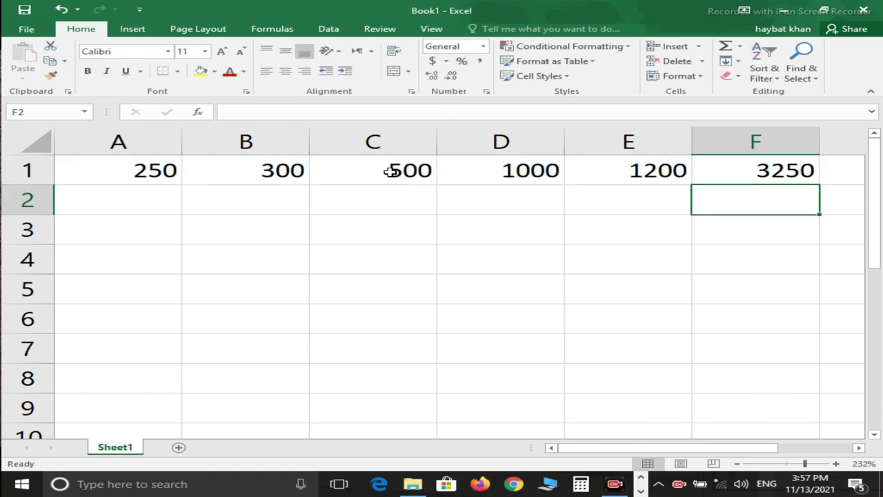